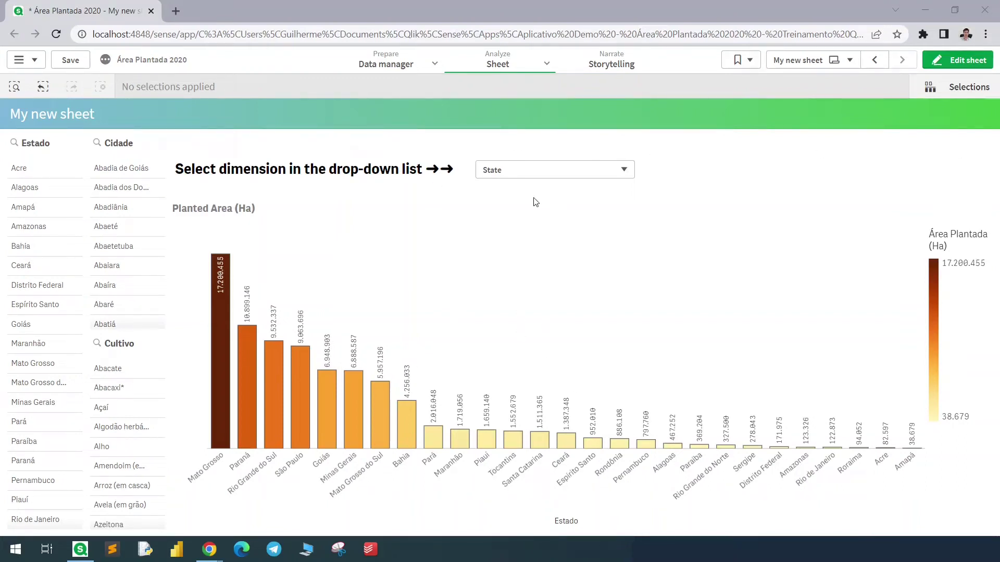
- Switch the planted-area chart's dimension to City, then Crops, and enter sheet editing
left_click(595, 171)
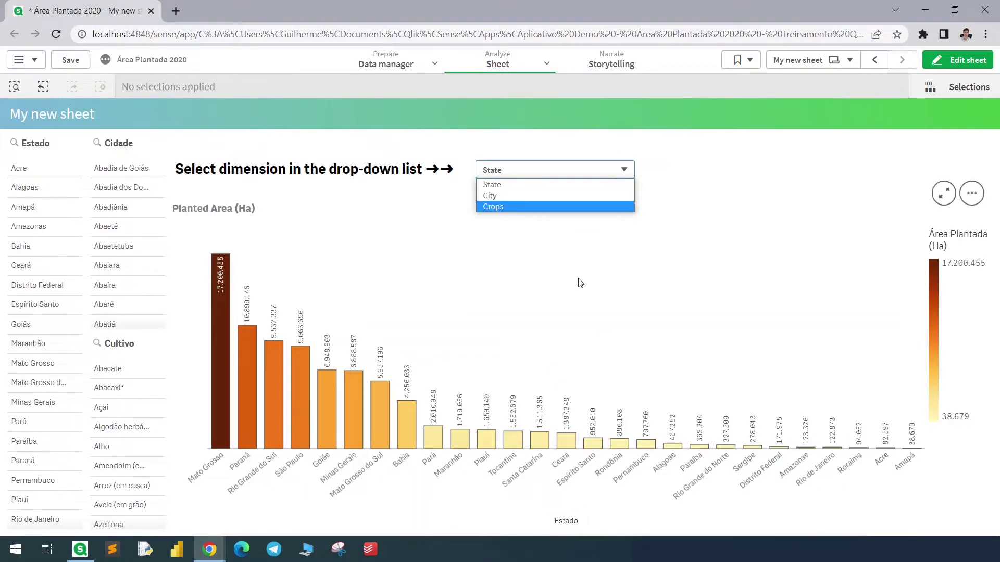
left_click(511, 198)
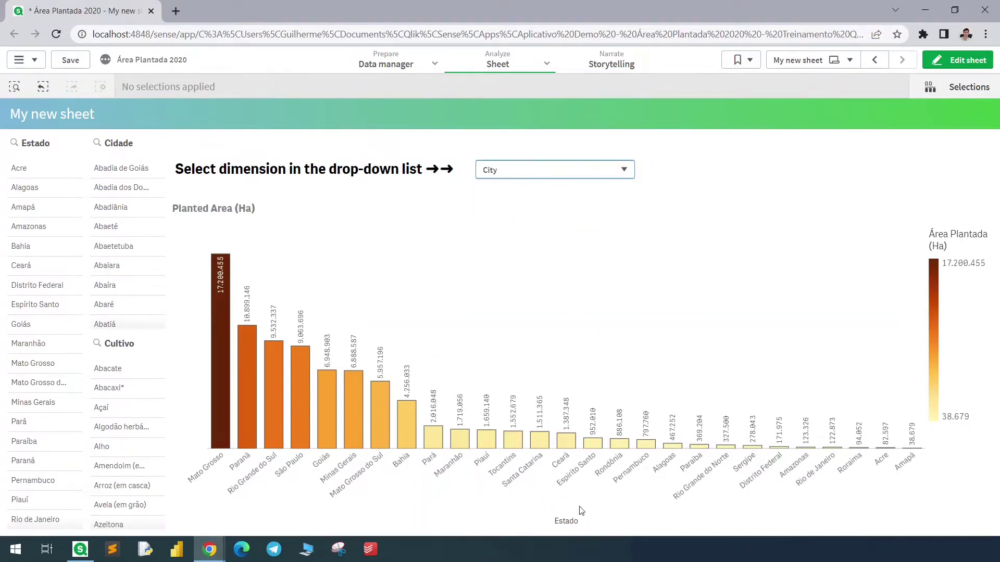
left_click(583, 169)
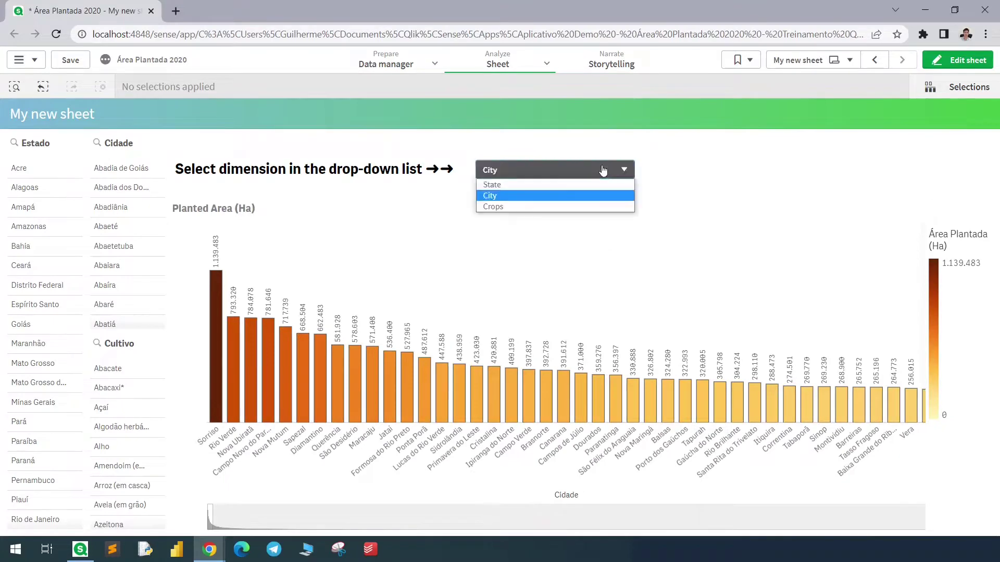
left_click(578, 209)
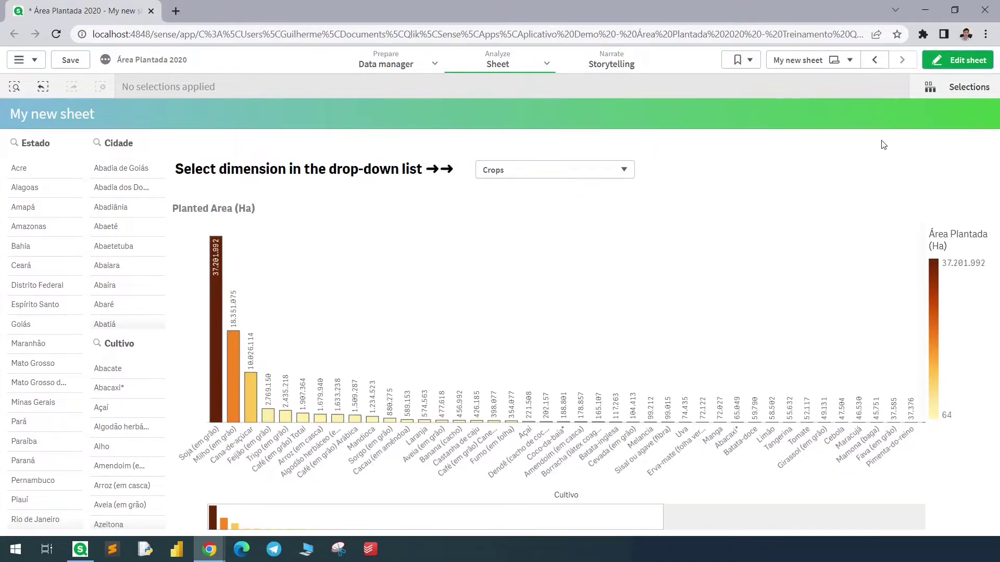
left_click(933, 61)
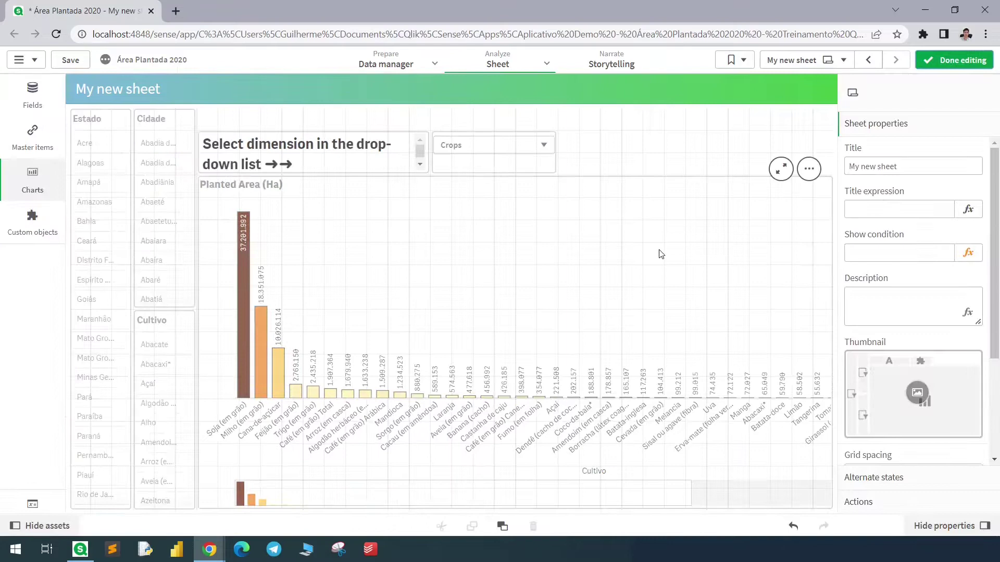
- Inspect the bar chart's dimension properties, then finish editing the sheet
left_click(647, 250)
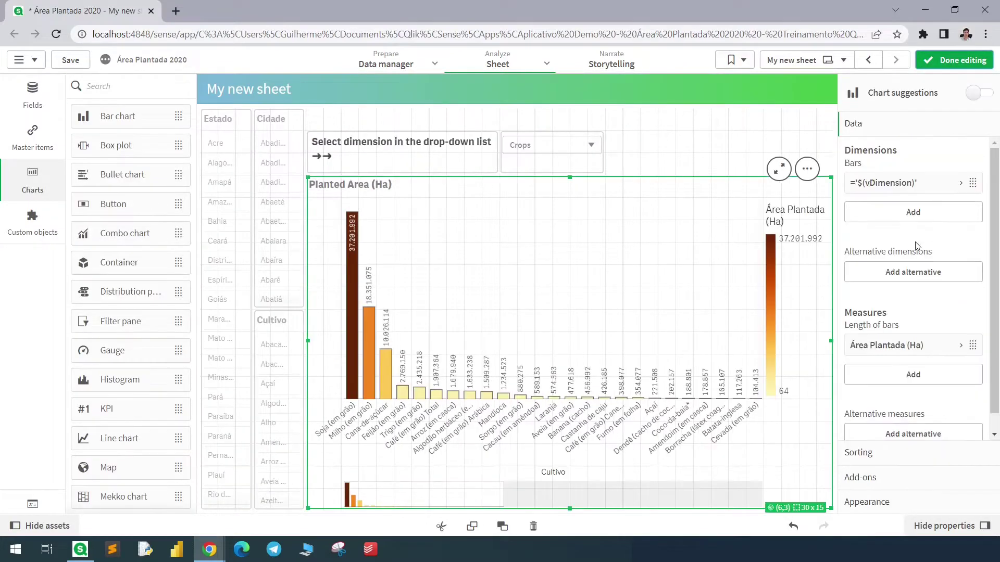
left_click(953, 61)
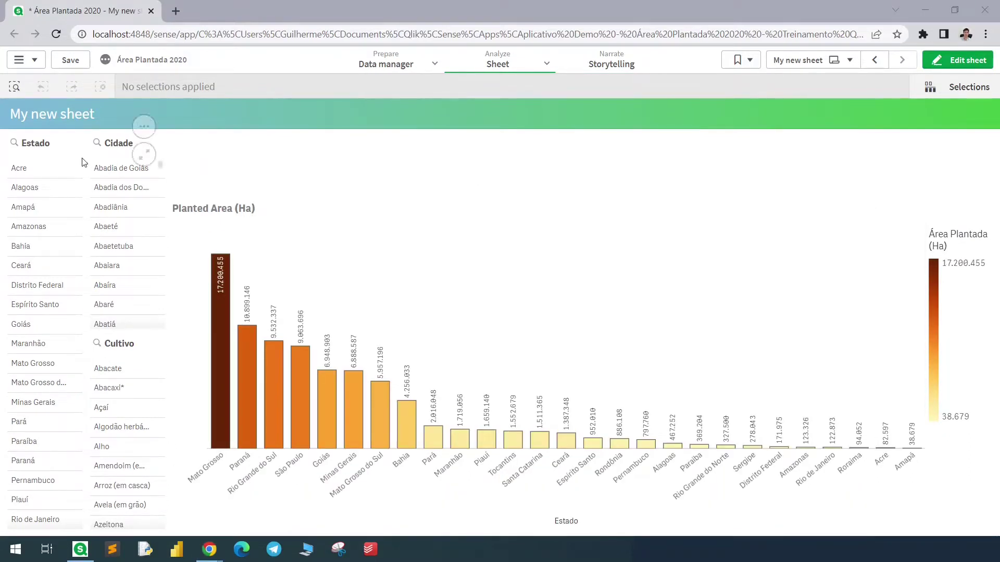
- Enter edit mode on the State-only version of the planted-area sheet
mouse_move(44, 155)
left_click(958, 61)
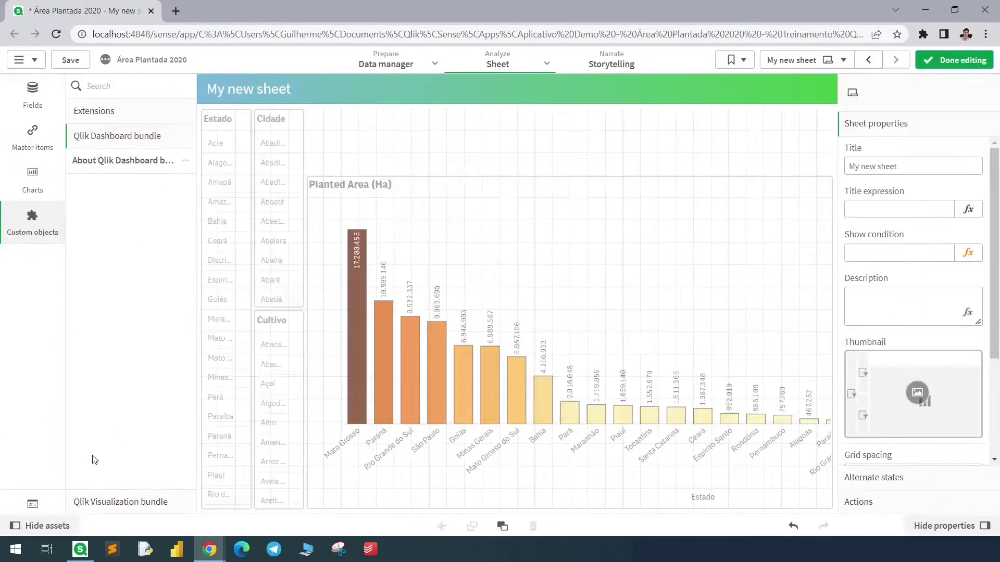
- Create a variable named vDimension with definition 0
left_click(33, 505)
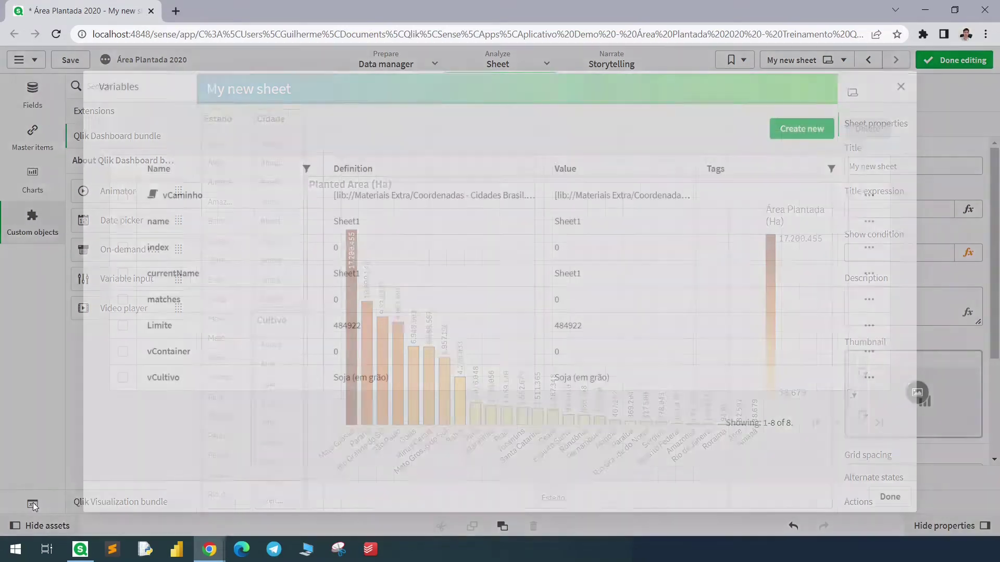
left_click(799, 131)
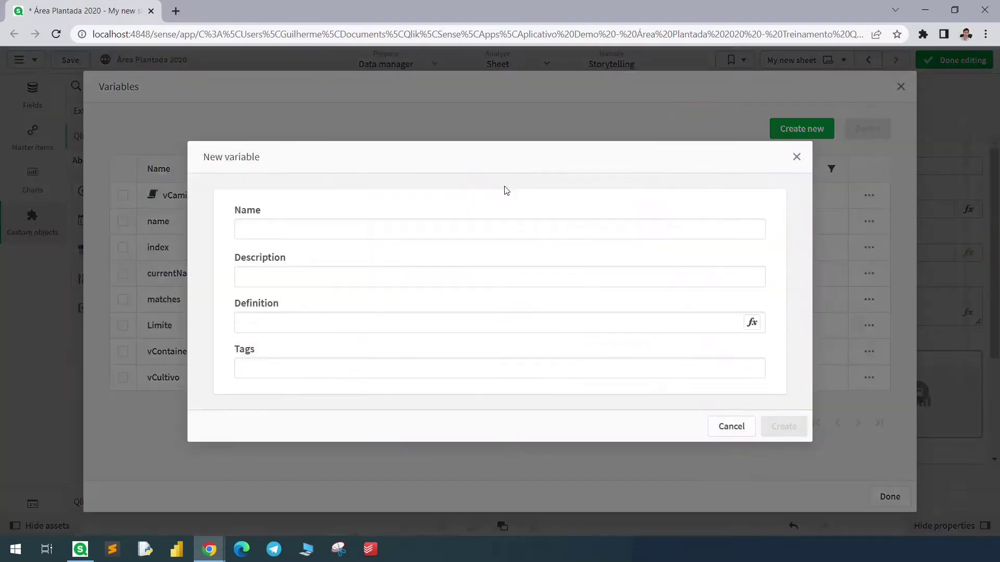
left_click(409, 236)
type("vDimension")
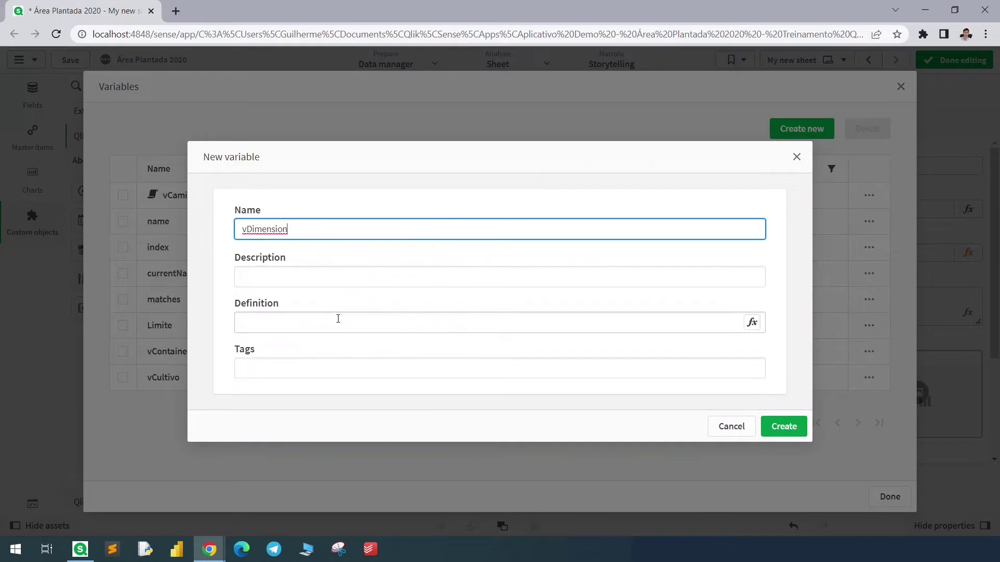
left_click(340, 321)
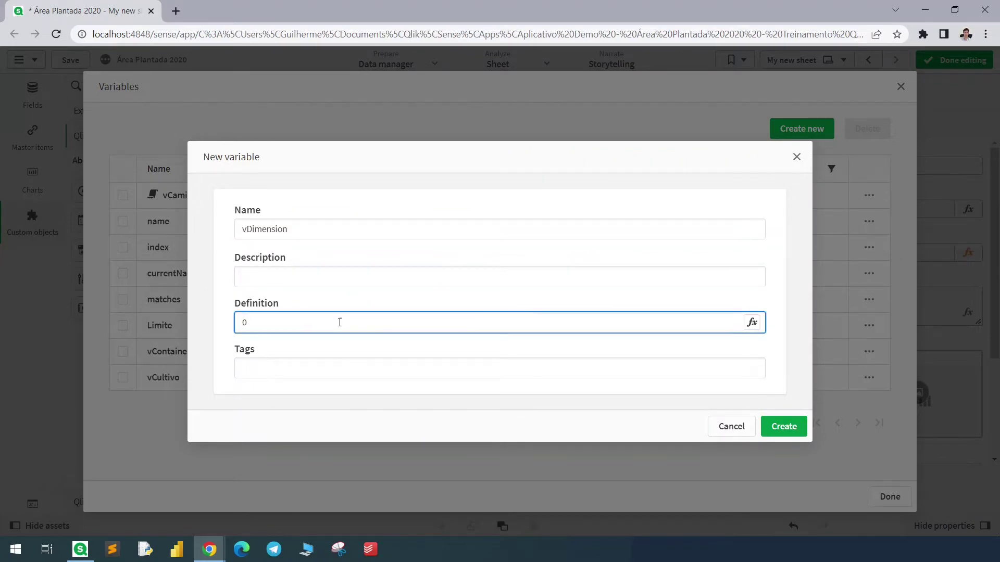
left_click(783, 427)
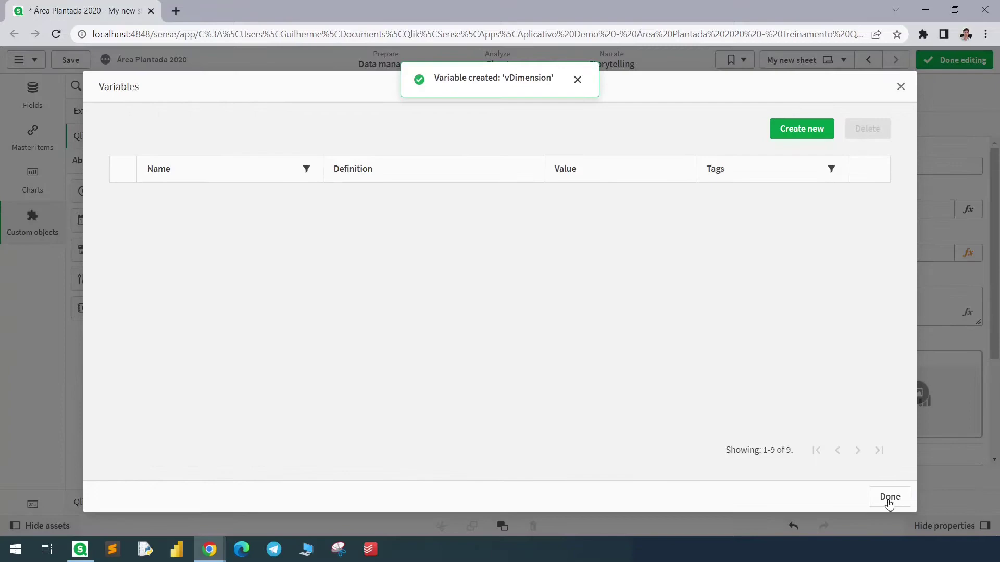
- Close the variables list and place a Variable input object above the bar chart
left_click(889, 497)
left_click_drag(127, 279, 215, 207)
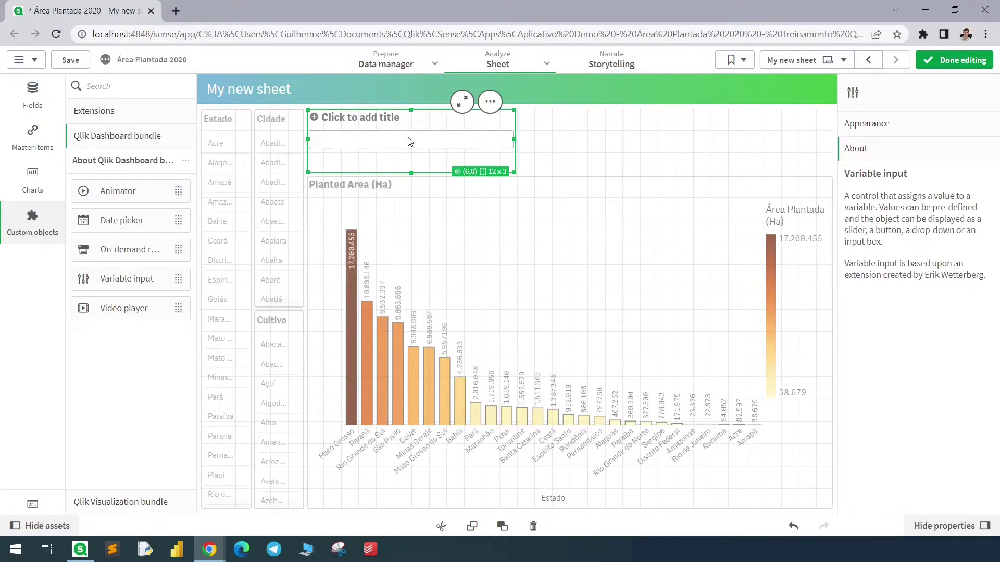
- Replace the bar chart's =Estado dimension with the expression $(vDimension)
left_click(546, 280)
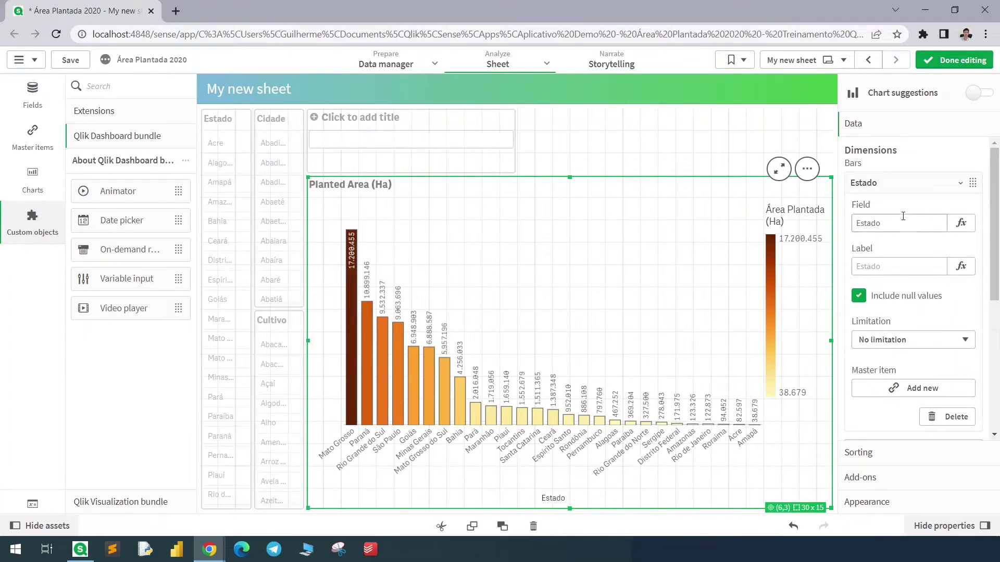
left_click(961, 224)
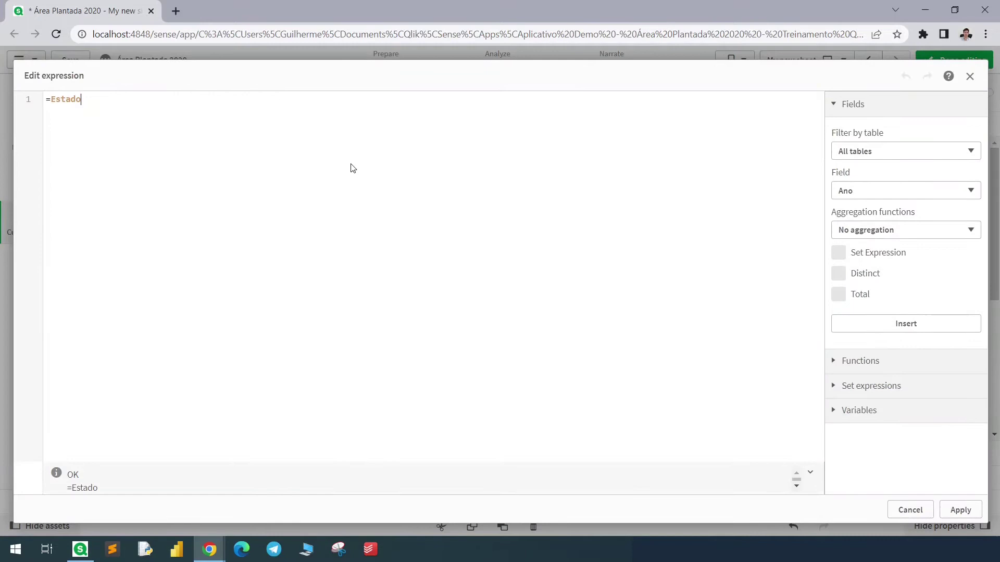
key("ctrl+a")
key("BackSpace")
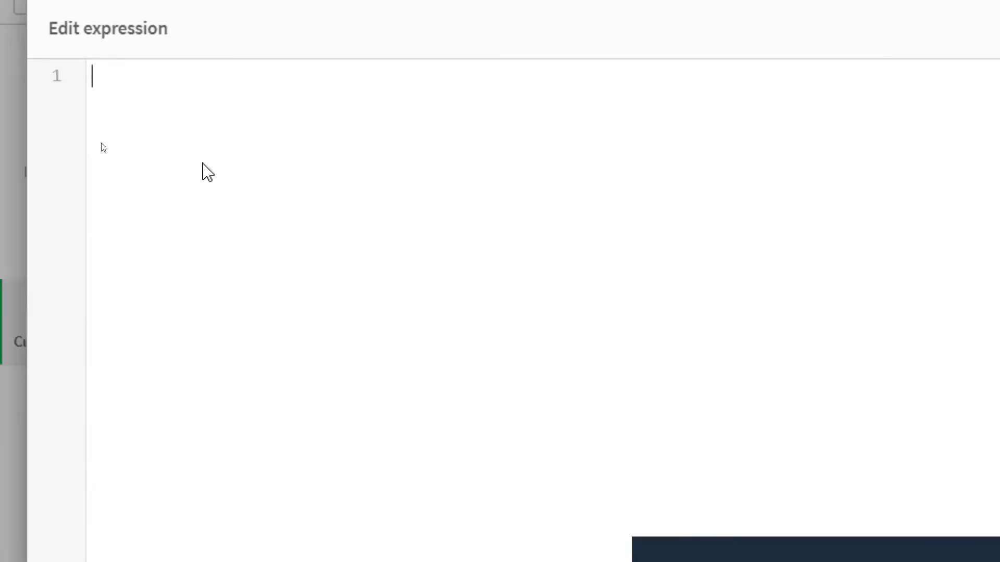
type("$(vDimension")
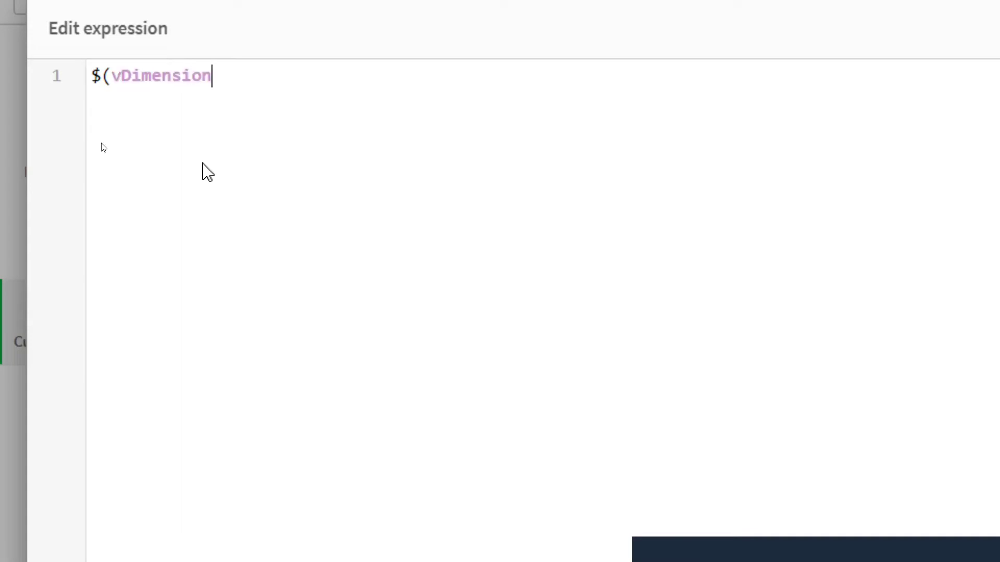
type(")")
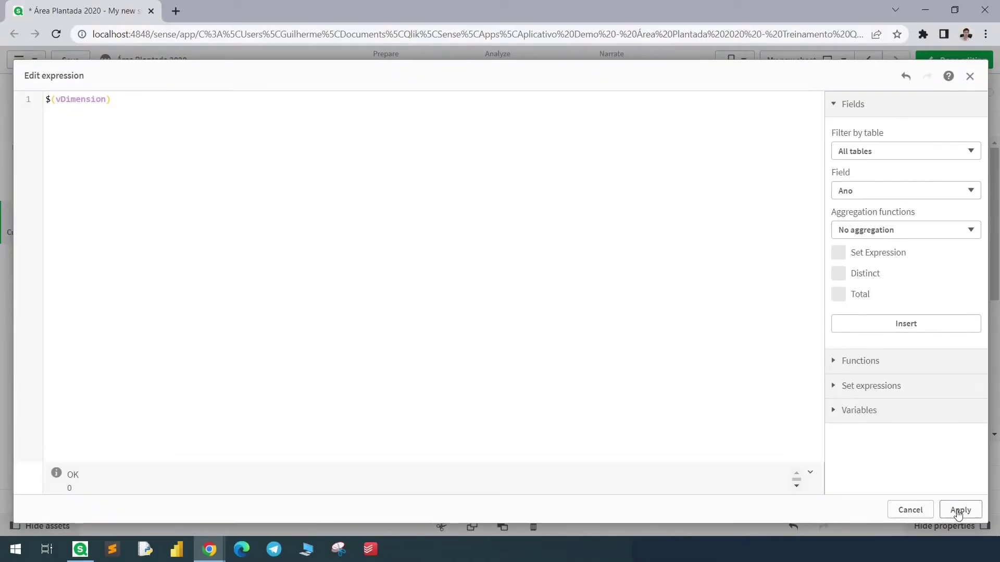
left_click(961, 510)
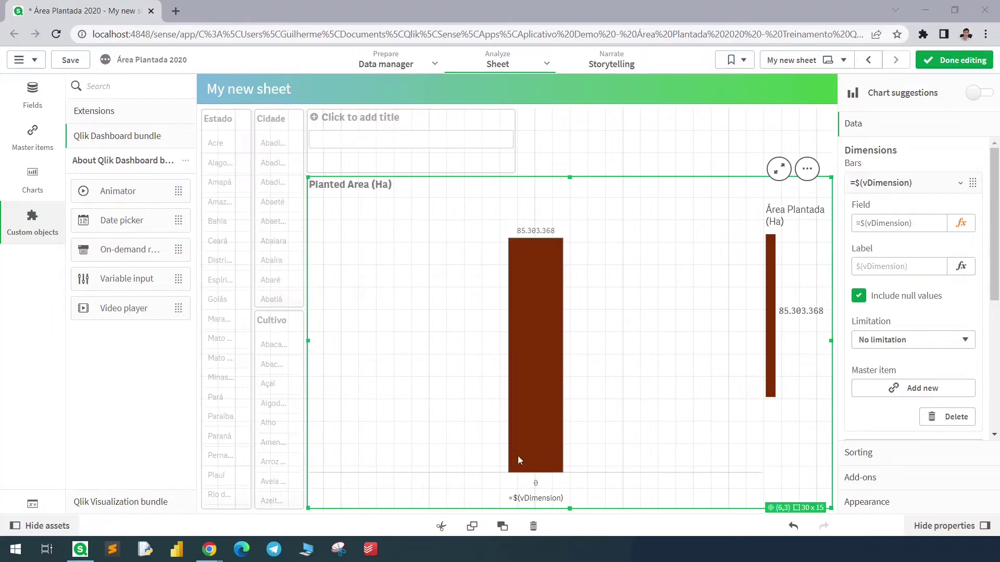
- Select the Variable input object to show its Variable settings
key("Tab")
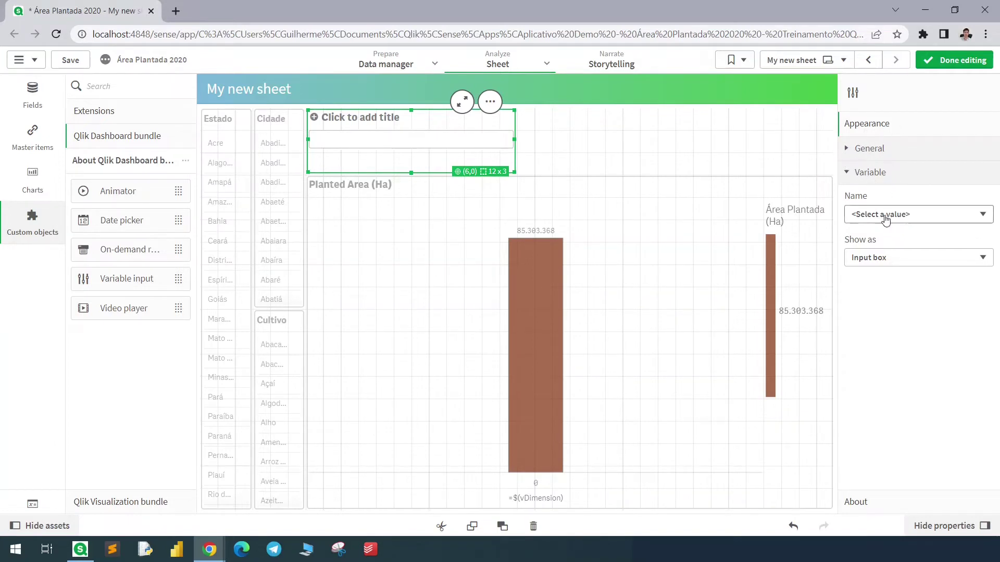
- Bind the variable input to vDimension, shown as a Drop down with Dynamic values
left_click(901, 215)
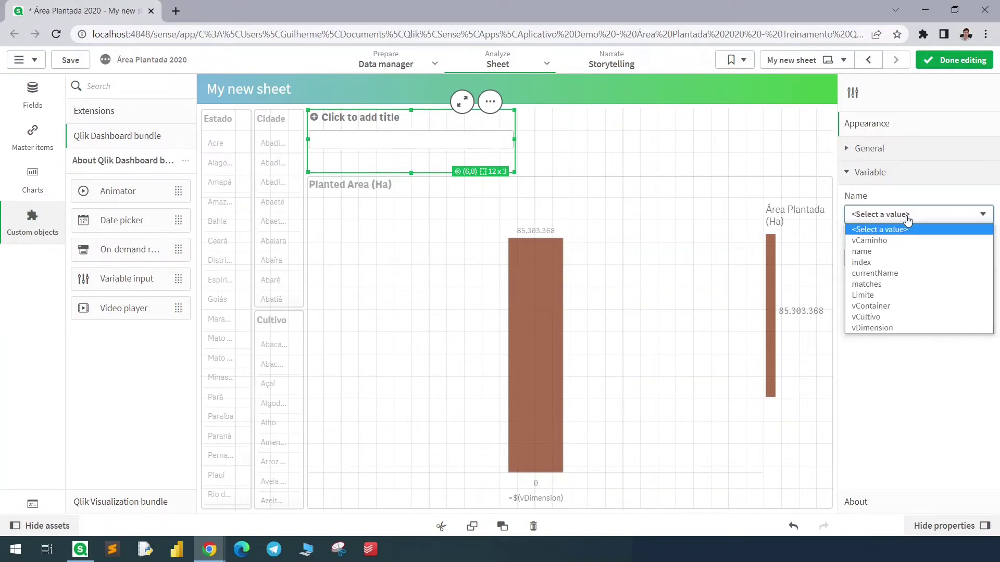
left_click(873, 328)
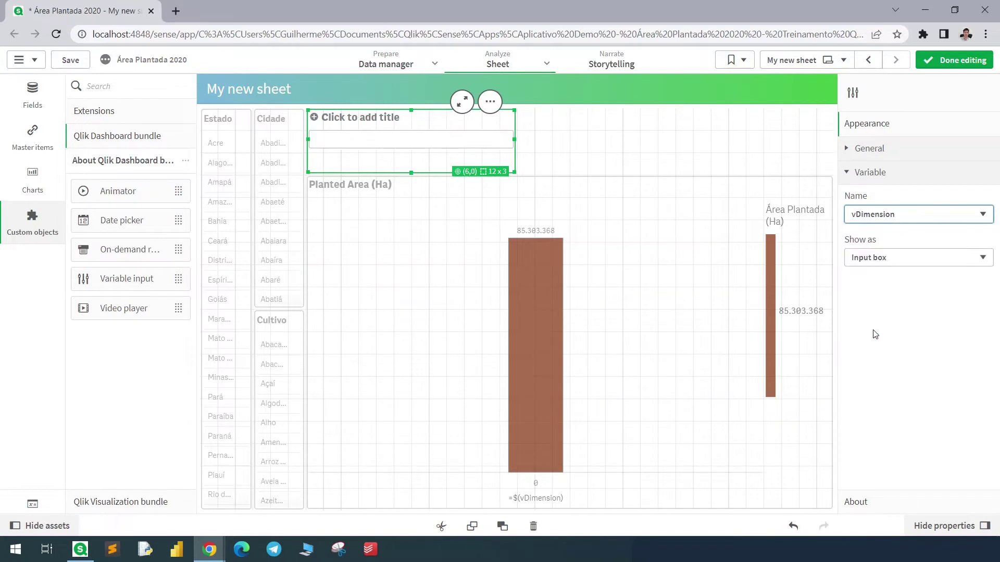
left_click(891, 258)
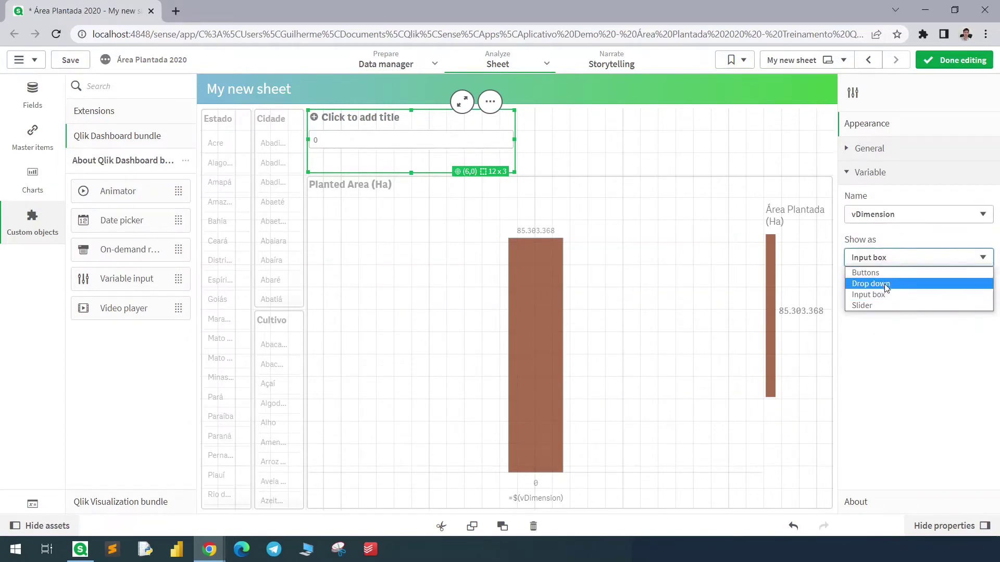
left_click(888, 284)
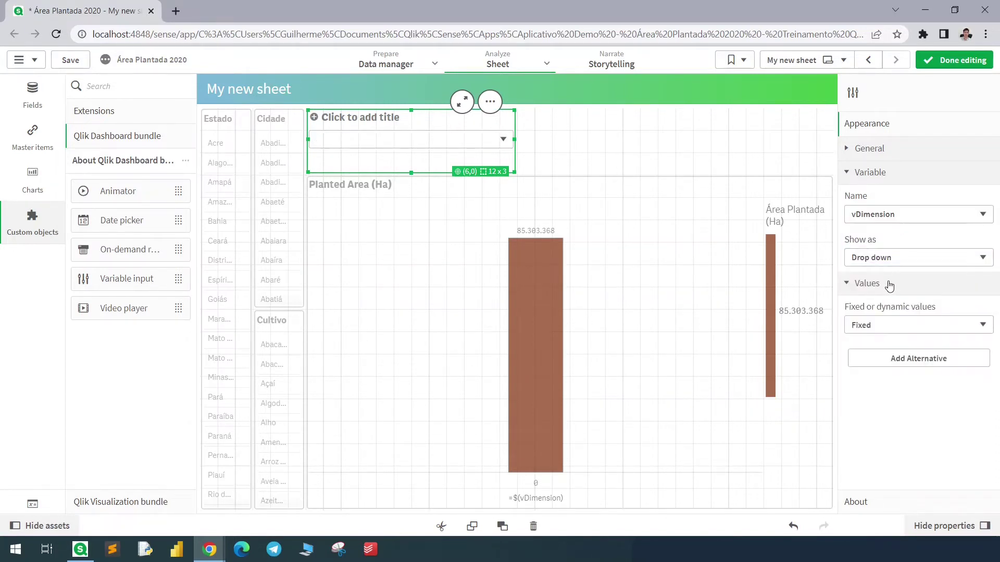
left_click(902, 327)
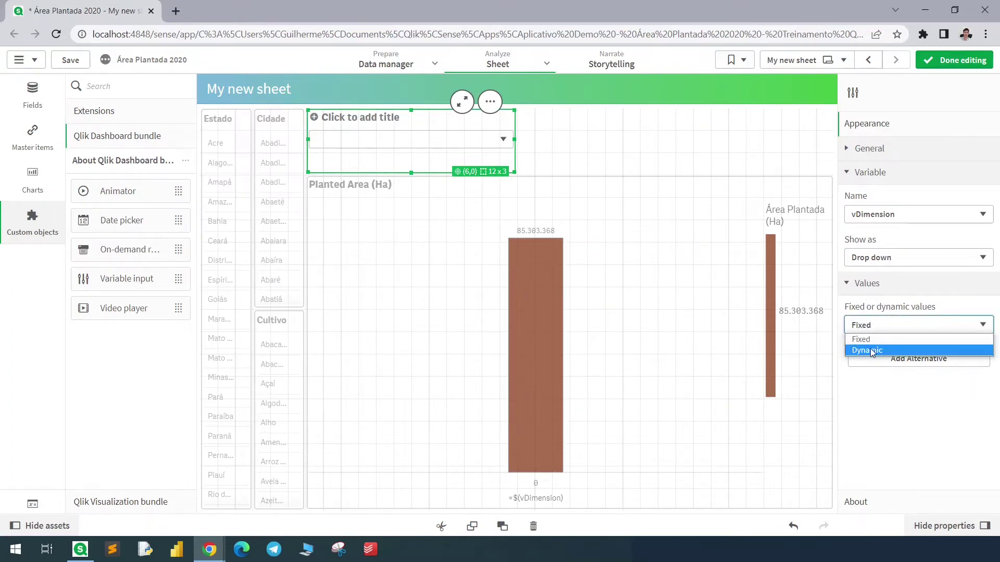
left_click(885, 353)
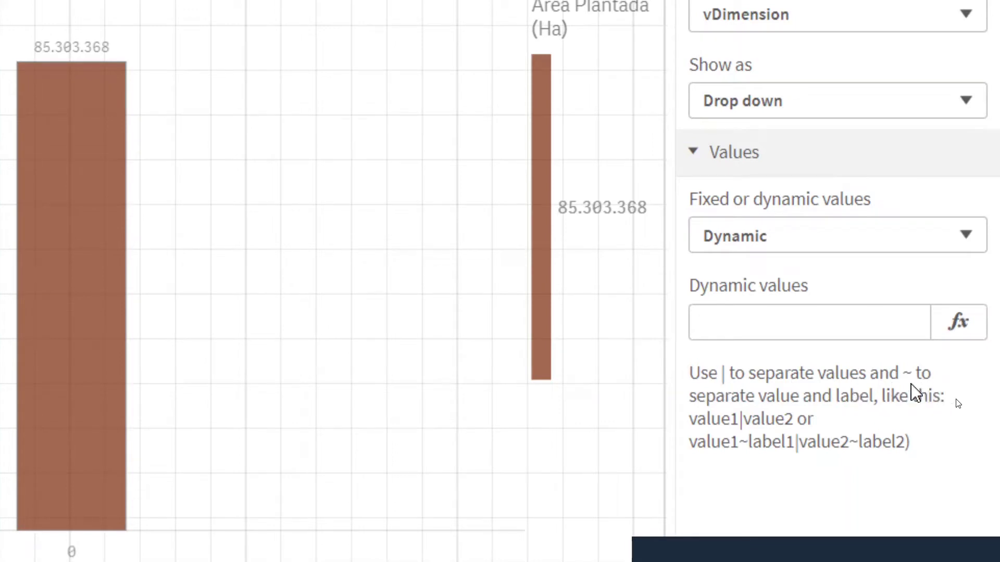
left_click(703, 322)
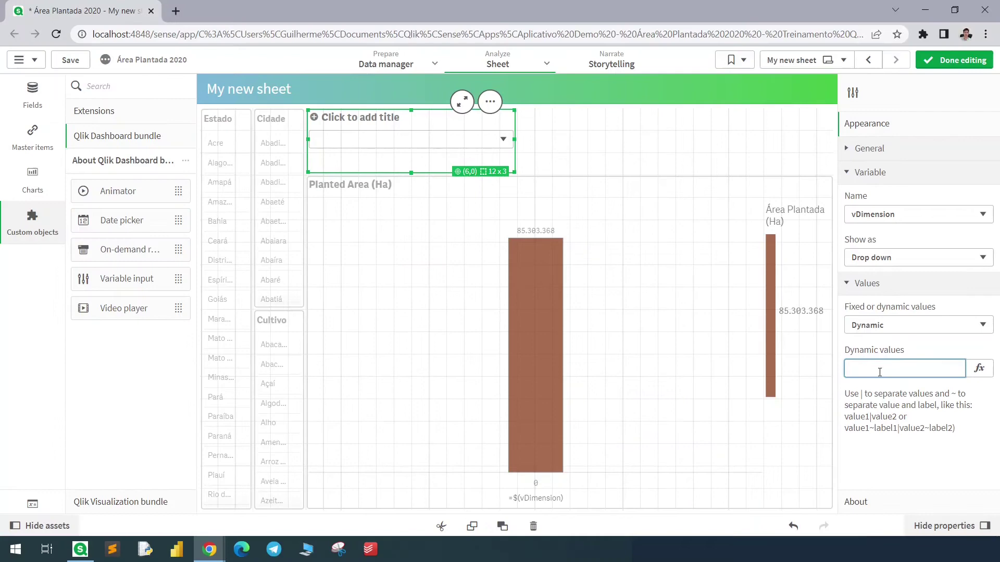
- Set the dynamic values expression to 'Estado~State|Cidade~City|Cultivo~Crops'
left_click(979, 368)
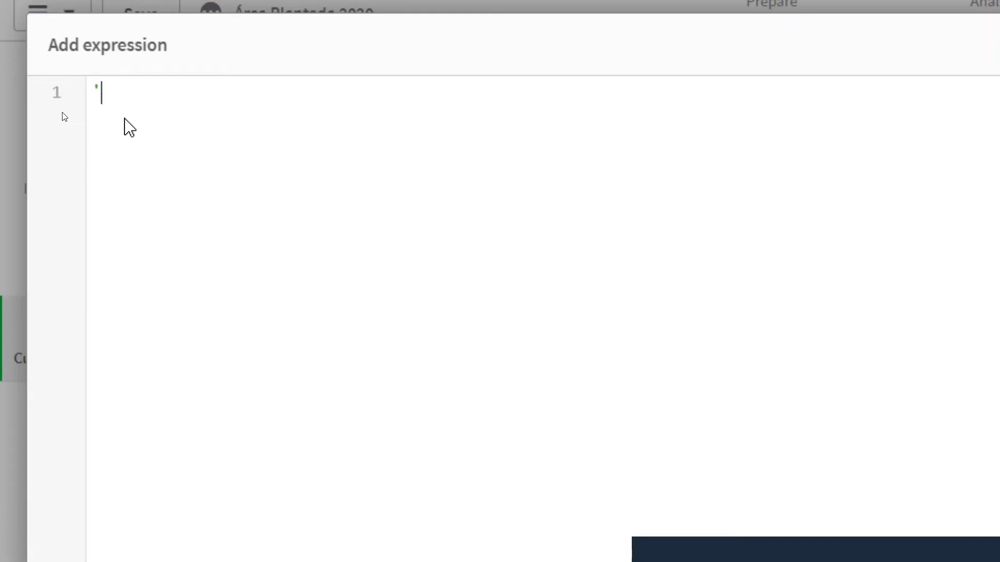
type("Estado")
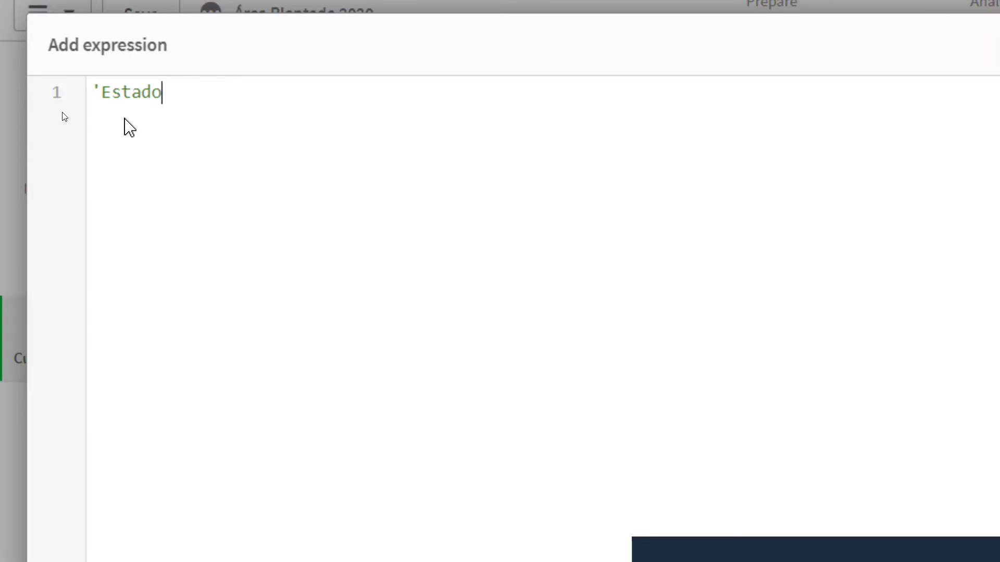
type("~State|")
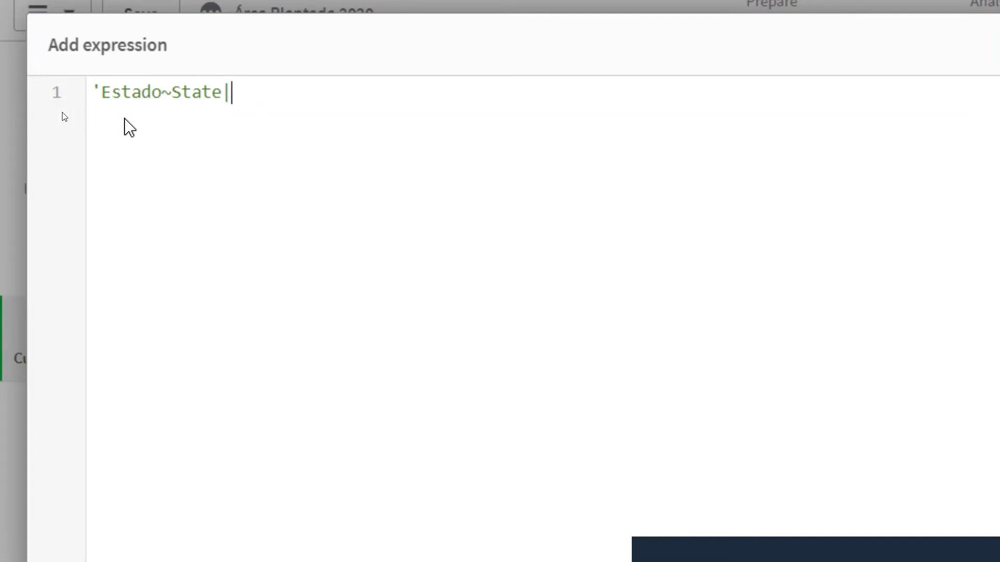
type("Cidade")
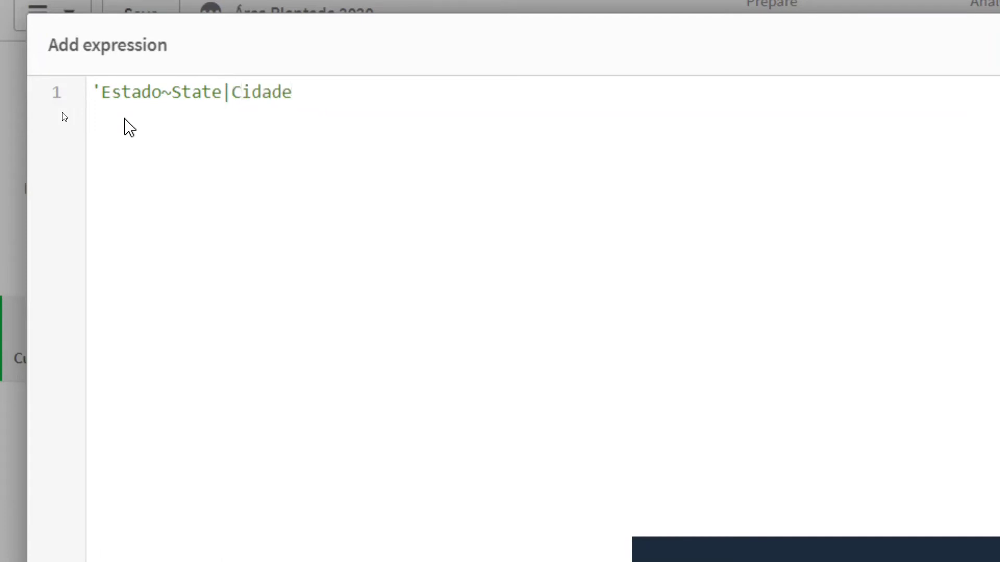
key("ctrl+shift+Left")
key("Right")
type("~City|Cultivo")
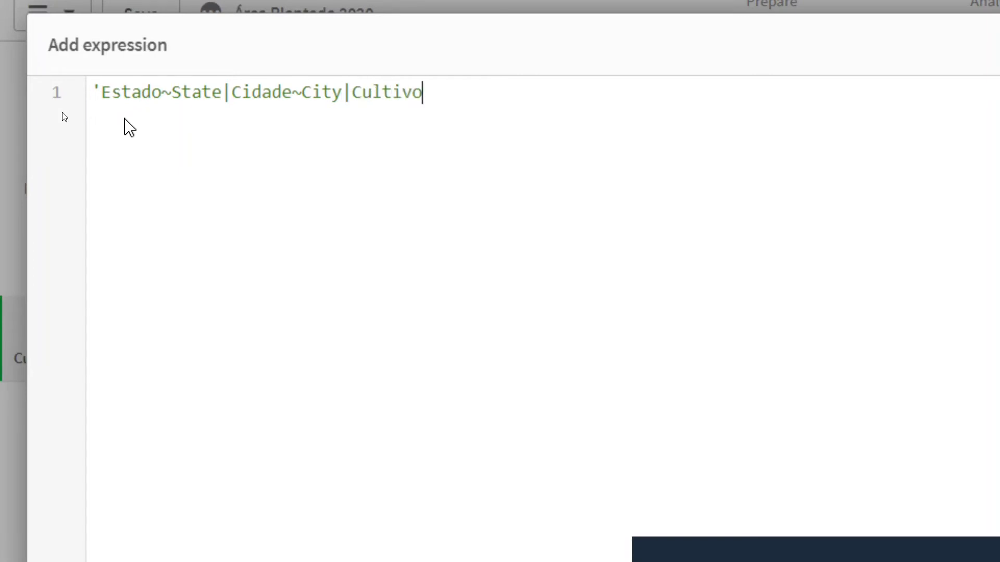
type("~Crops'")
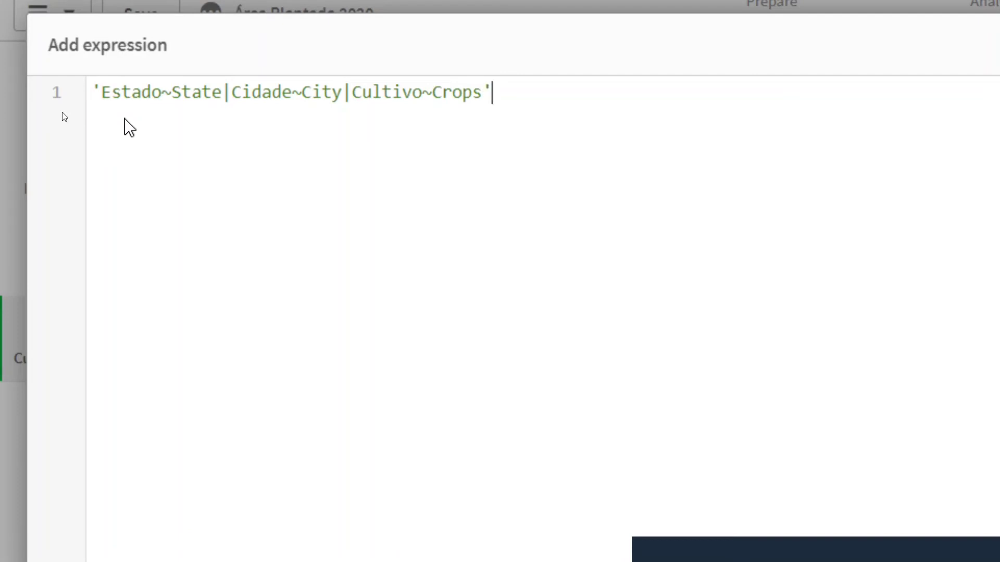
left_click(964, 515)
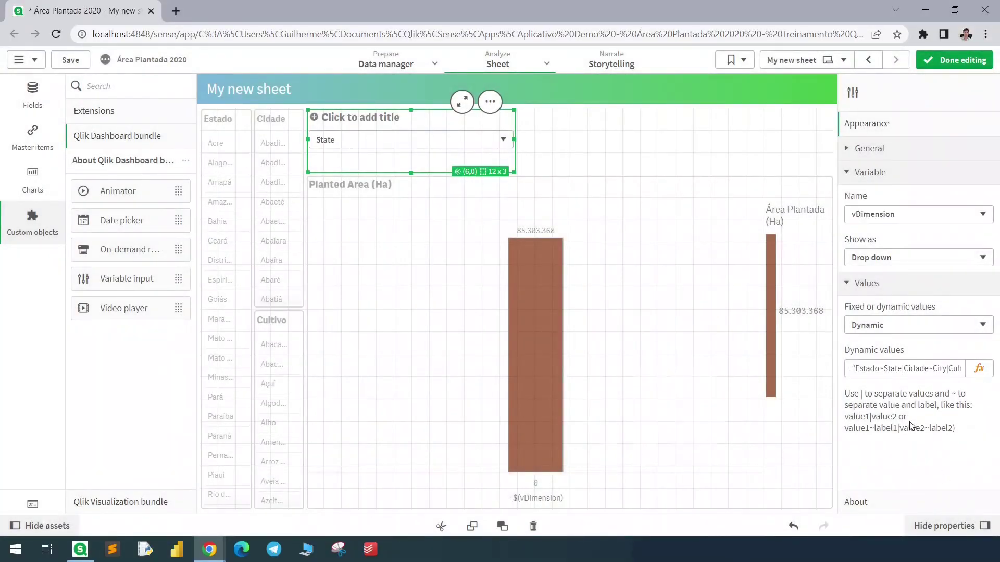
- Leave editing, show the chart by City, and select ten cities from Jataí to Brasnorte
left_click(954, 60)
left_click(471, 148)
key("Down")
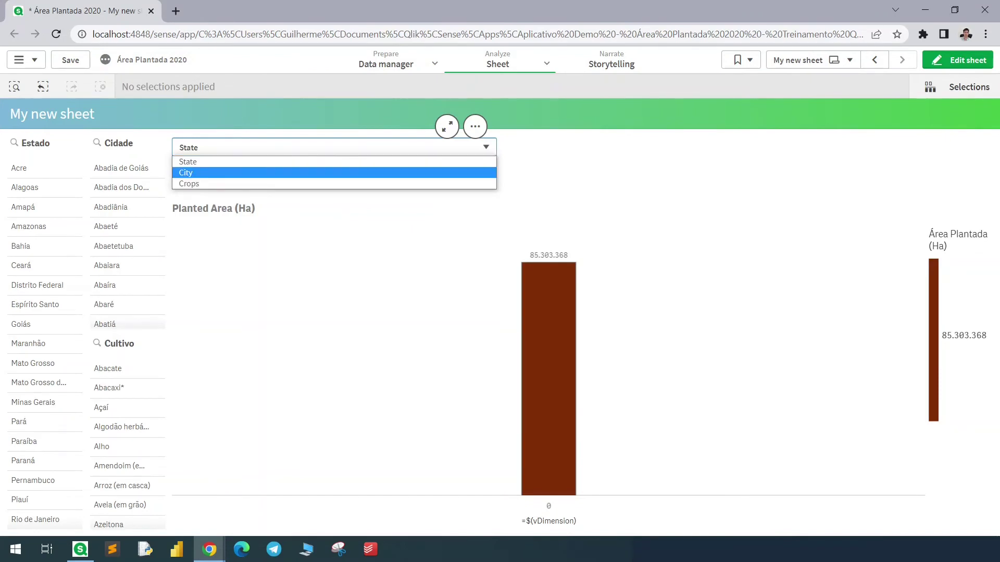
left_click(273, 173)
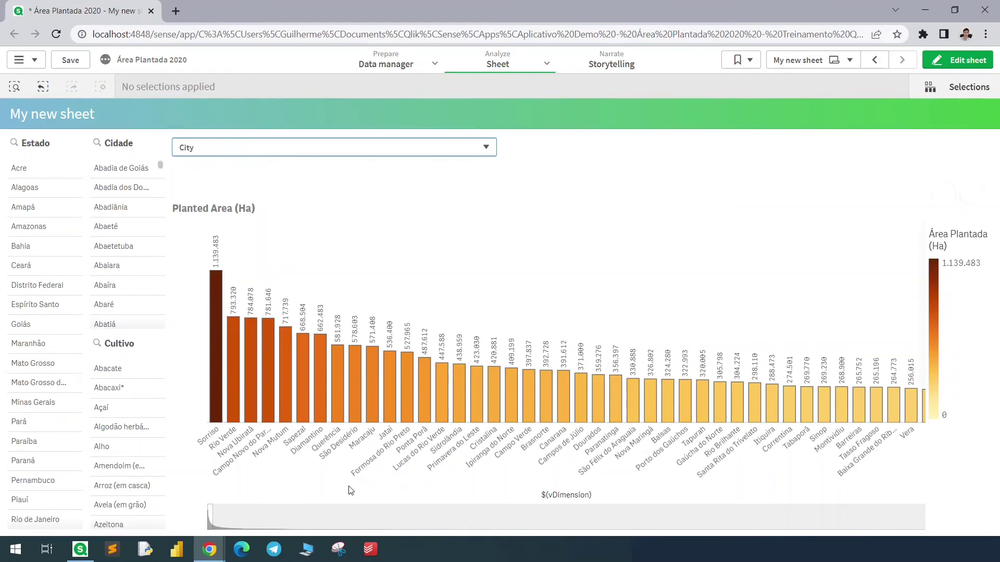
left_click_drag(553, 440, 388, 442)
left_click(127, 105)
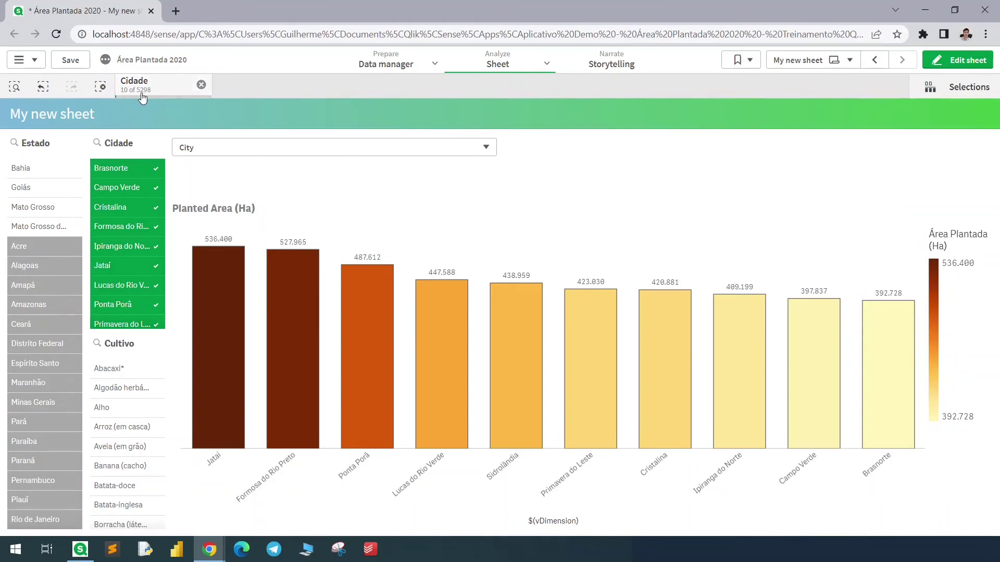
- Switch the chart to Crops, then back to State, and resume editing the sheet
left_click(312, 151)
left_click(271, 183)
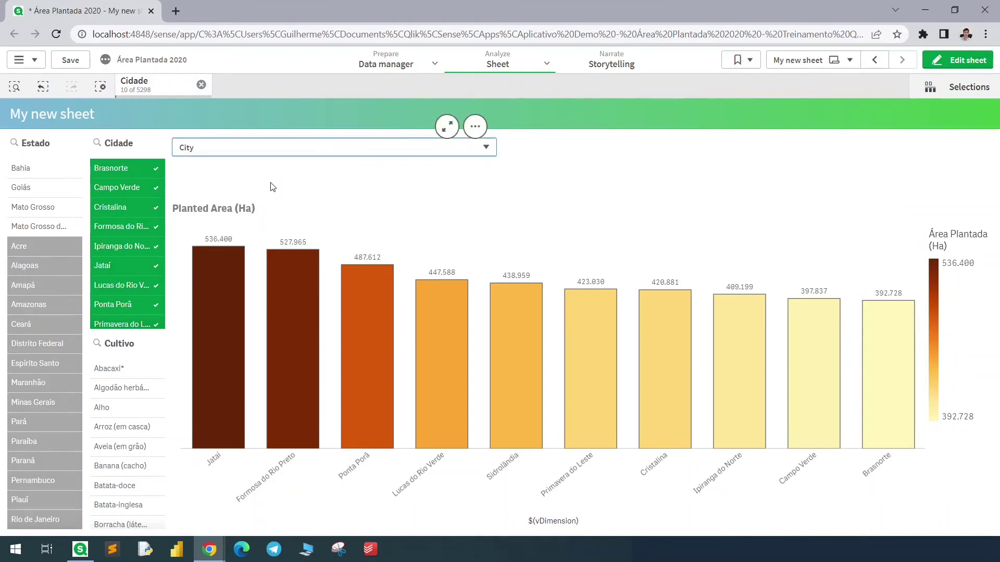
left_click(272, 150)
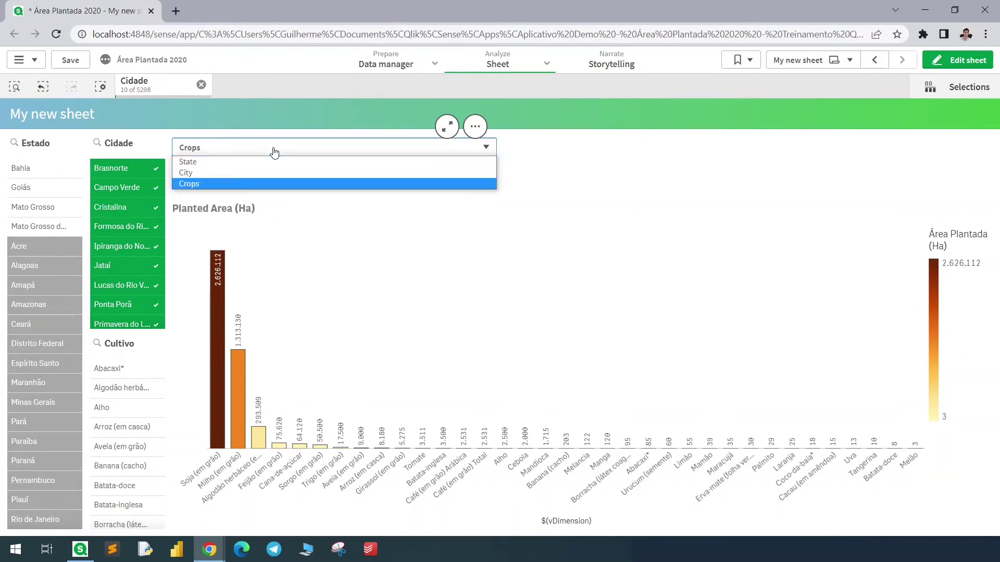
left_click(272, 163)
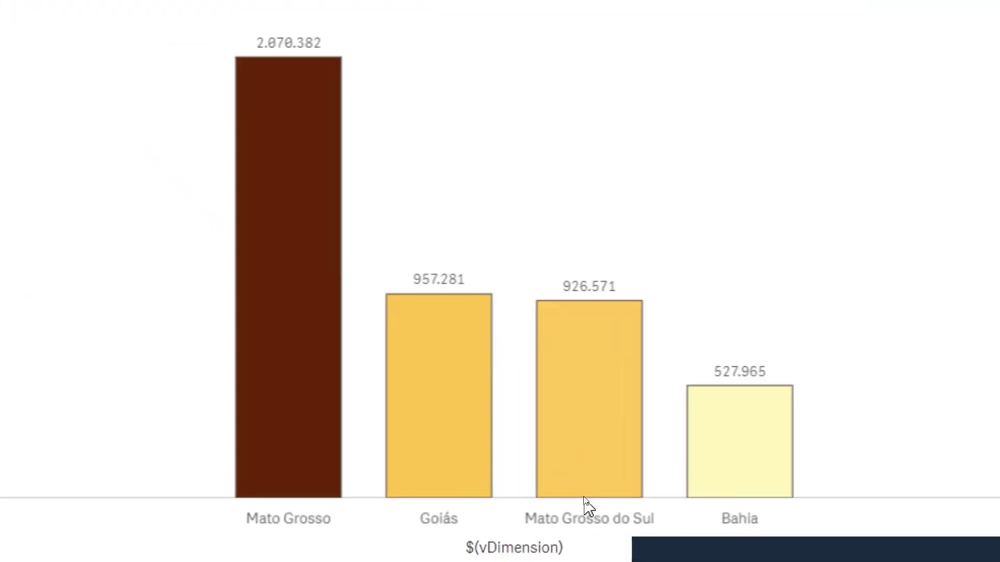
mouse_move(584, 495)
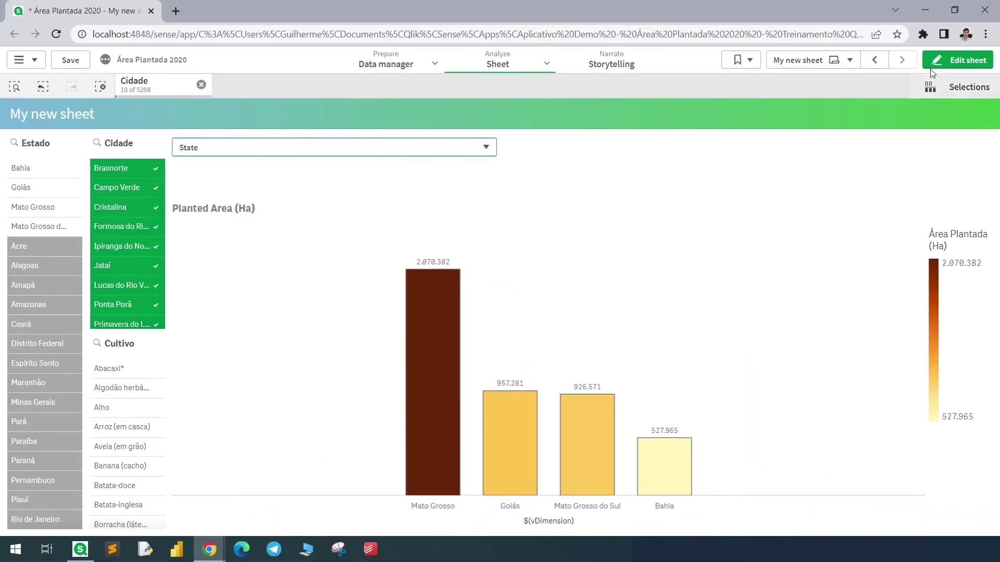
left_click(956, 61)
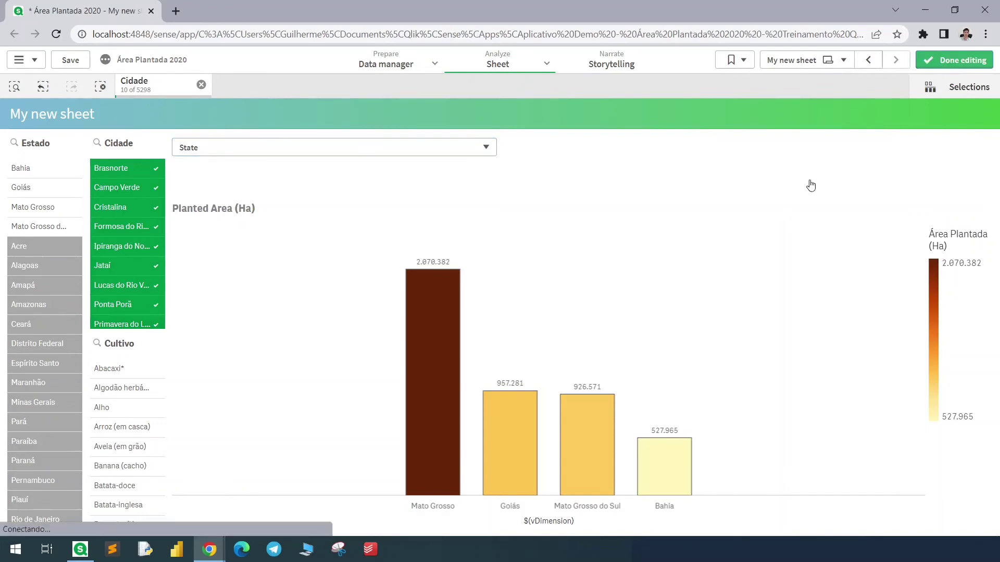
- On the bar chart, enter the expression $(vDimension) as the dimension's label
left_click(689, 309)
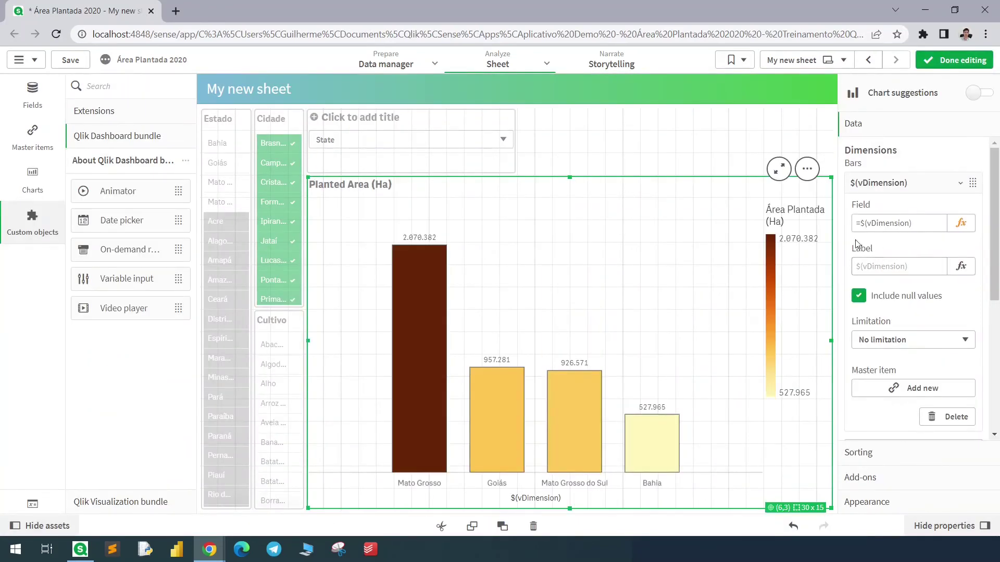
left_click(961, 266)
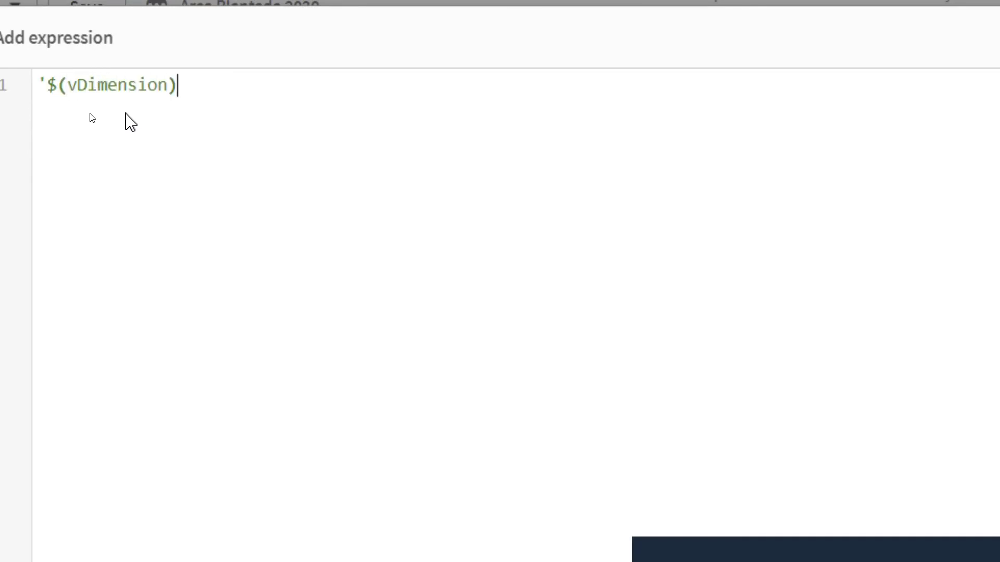
type("'")
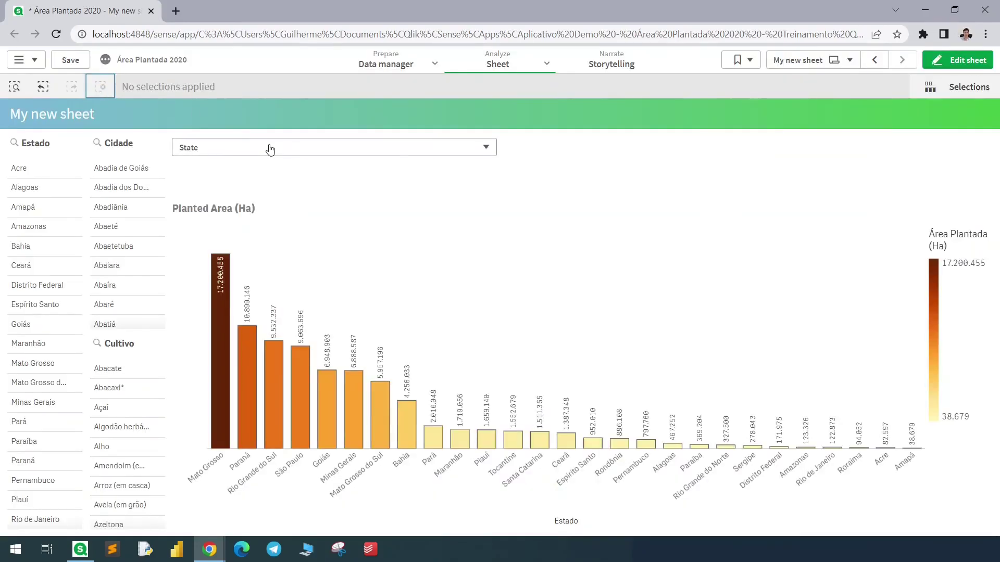
- Apply the label expression, then switch the chart to City, Crops and back to State
left_click(270, 149)
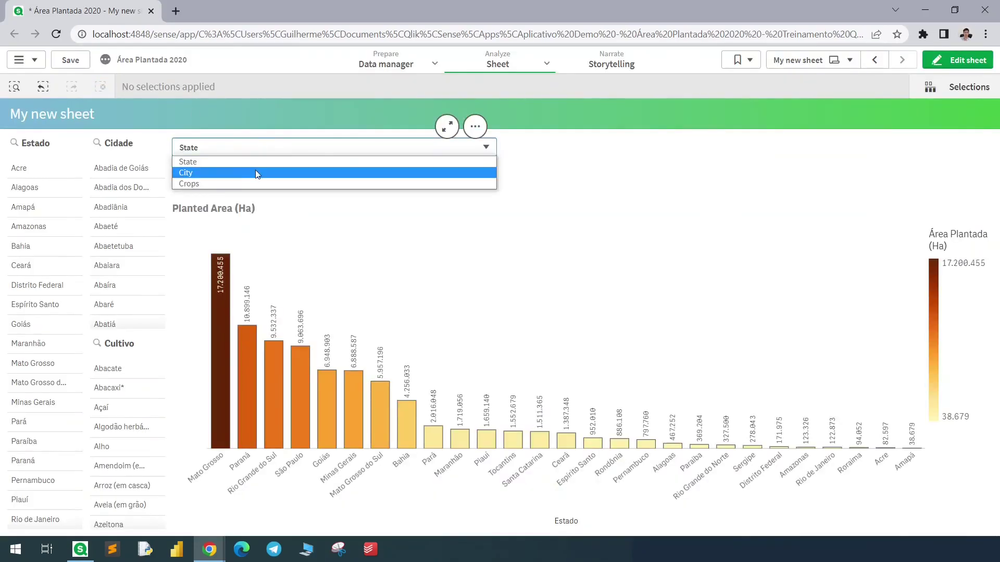
left_click(255, 170)
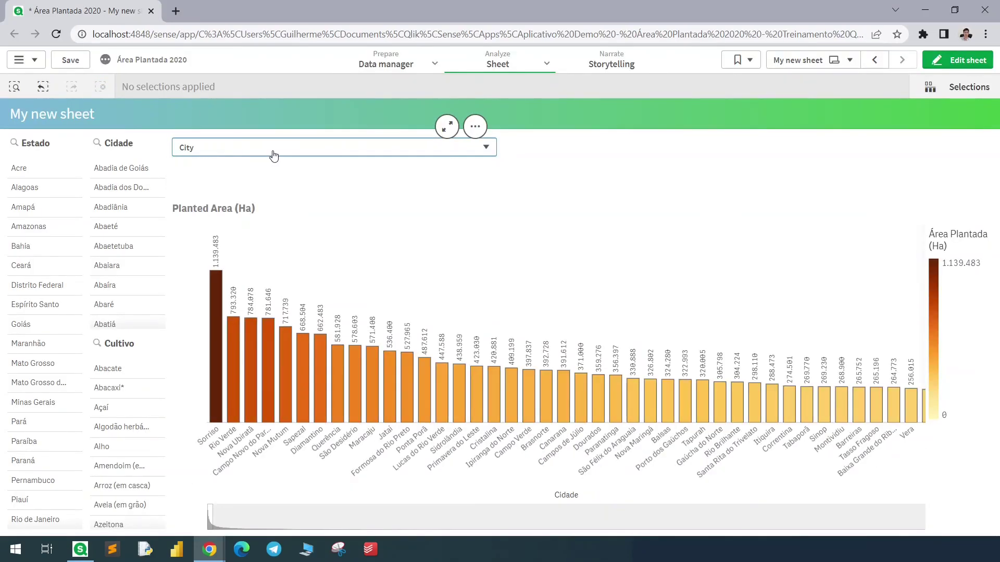
left_click(274, 155)
left_click(266, 185)
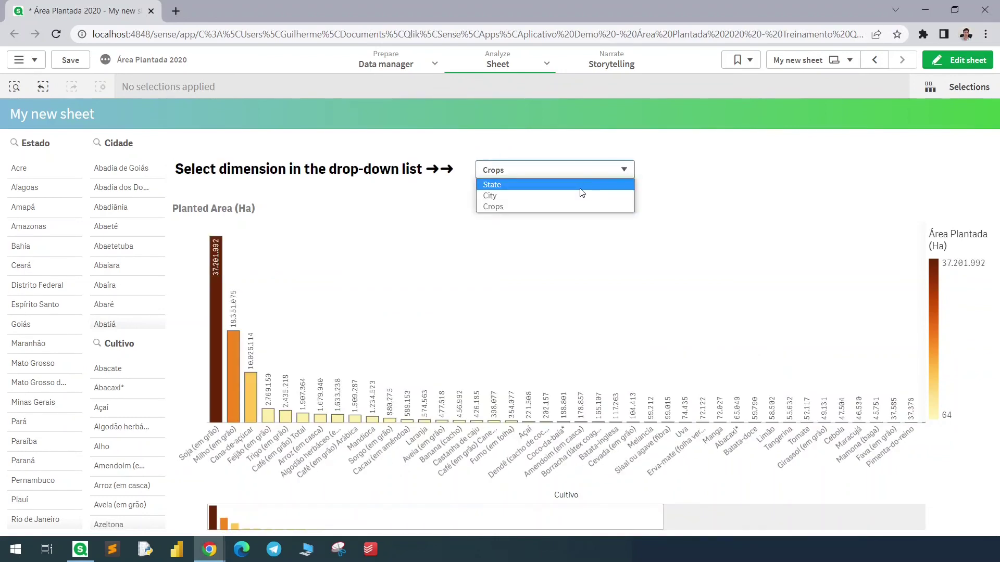
left_click(580, 186)
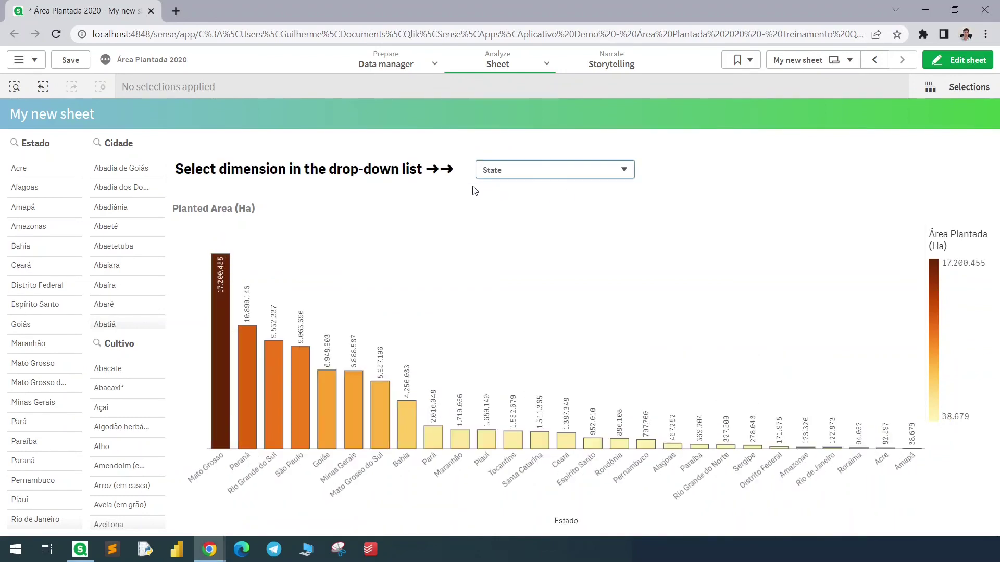